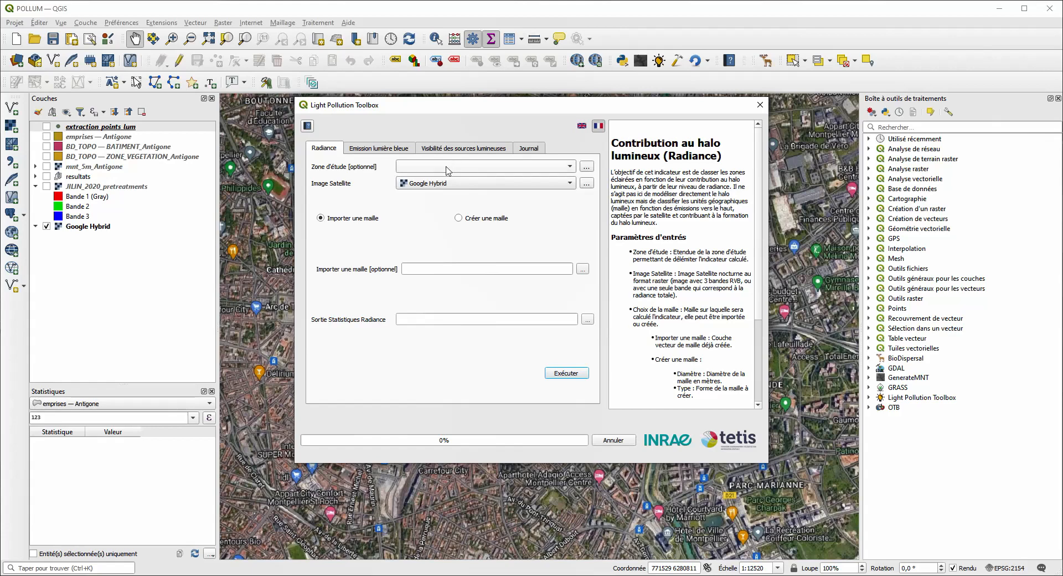
# - Set the study area to the emprises — Antigone layer and check that layer's extent on the map
pyautogui.click(447, 168)
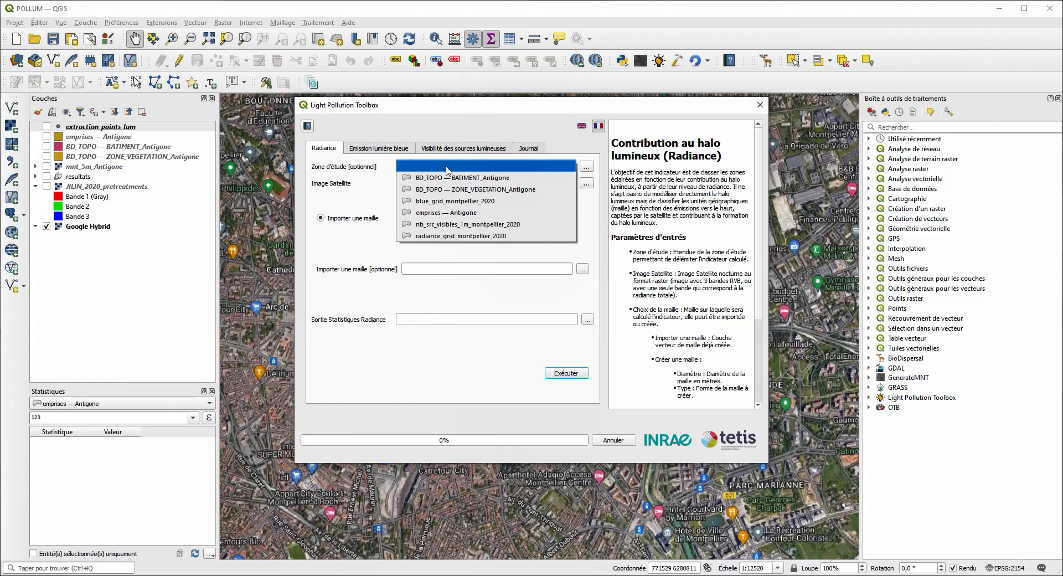
pyautogui.click(483, 217)
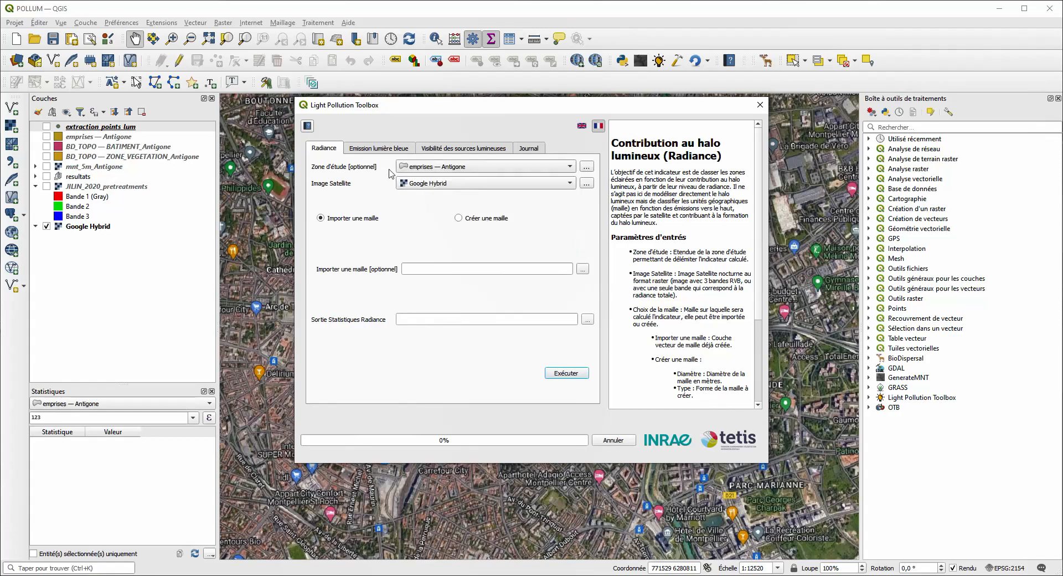
pyautogui.click(47, 137)
pyautogui.click(46, 137)
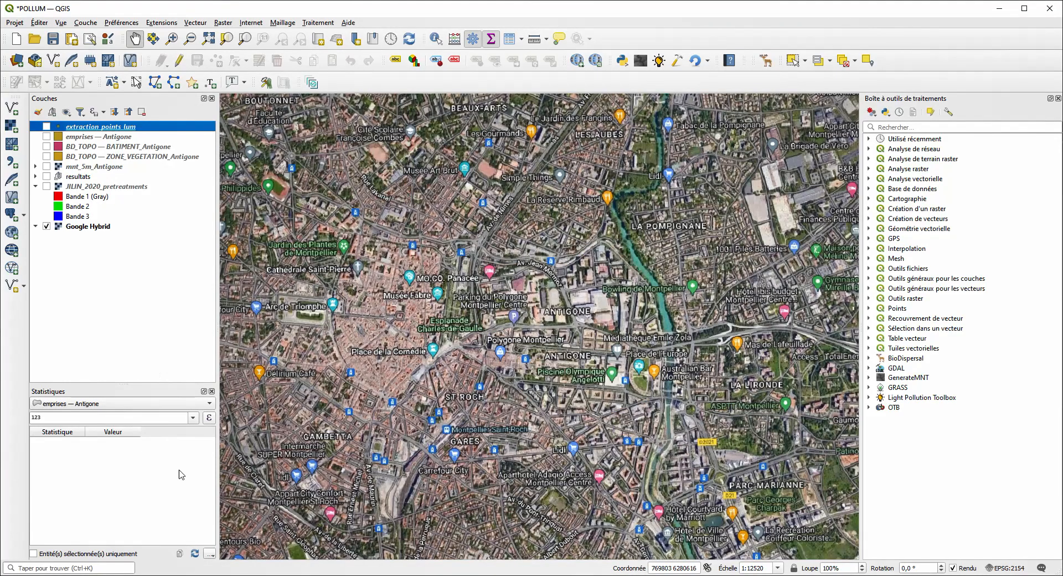
pyautogui.click(345, 539)
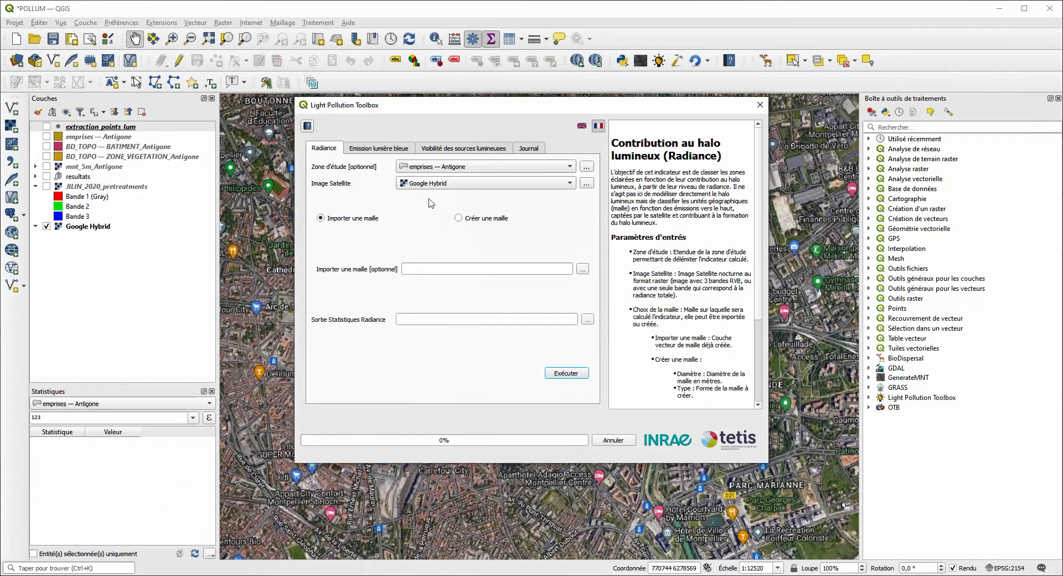
# - Choose JILIN_2020_pretreatments as the satellite image for the radiance indicator
pyautogui.click(458, 183)
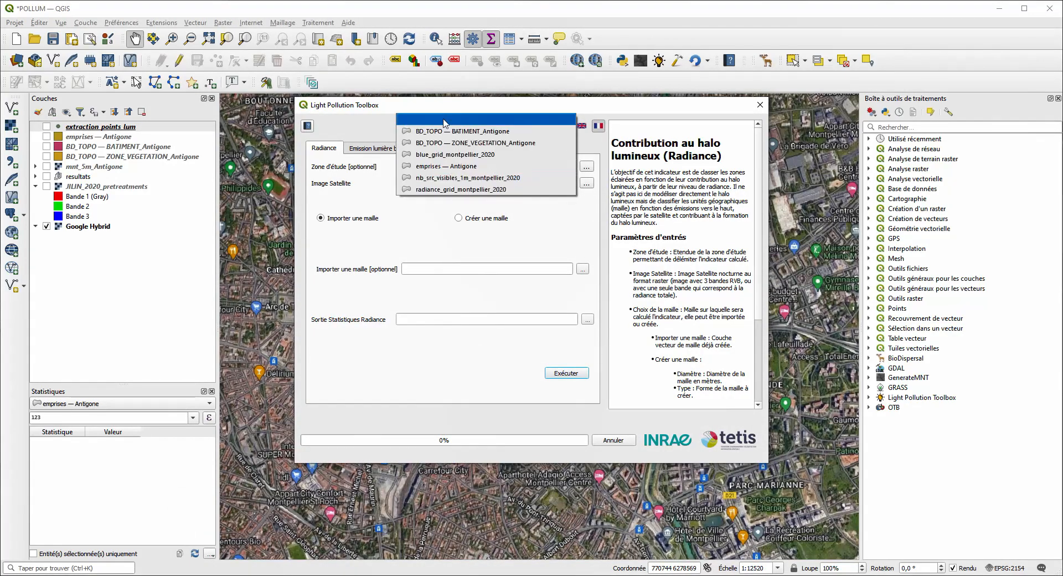
pyautogui.click(402, 239)
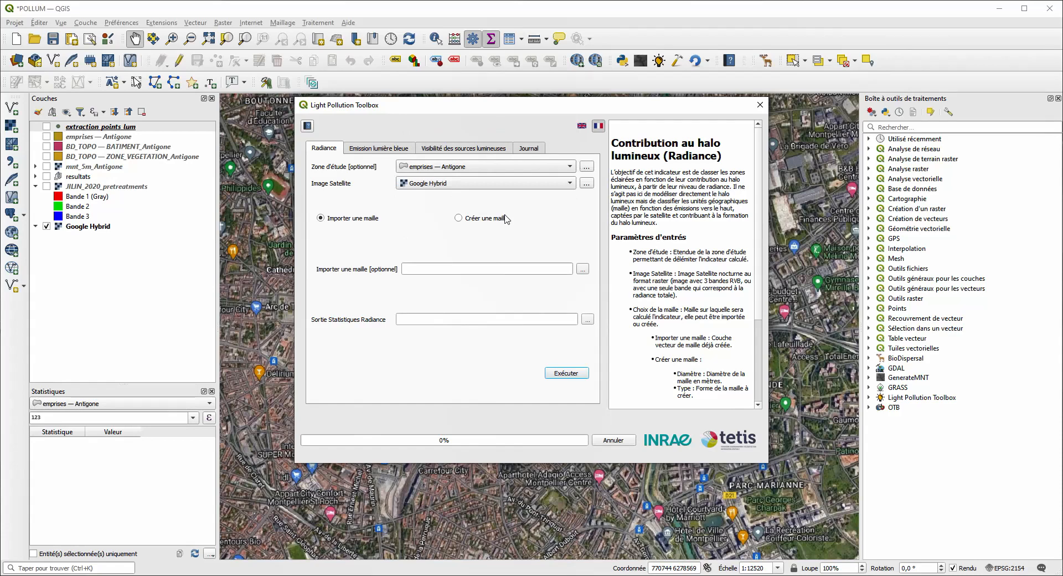
pyautogui.click(440, 188)
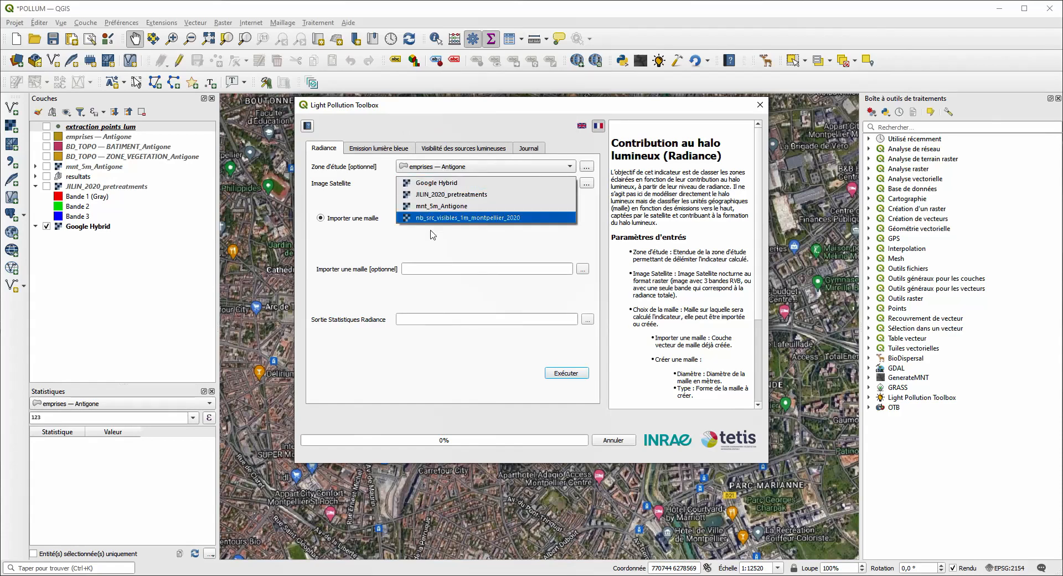
pyautogui.click(470, 195)
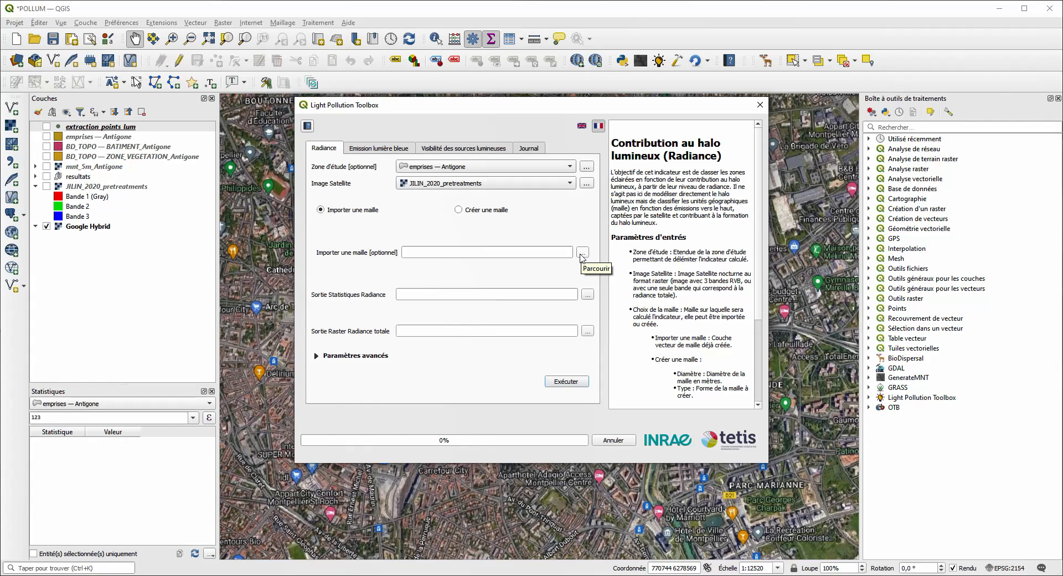
# - Choose to create a new grid with hexagonal cells 50 metres in diameter
pyautogui.click(489, 212)
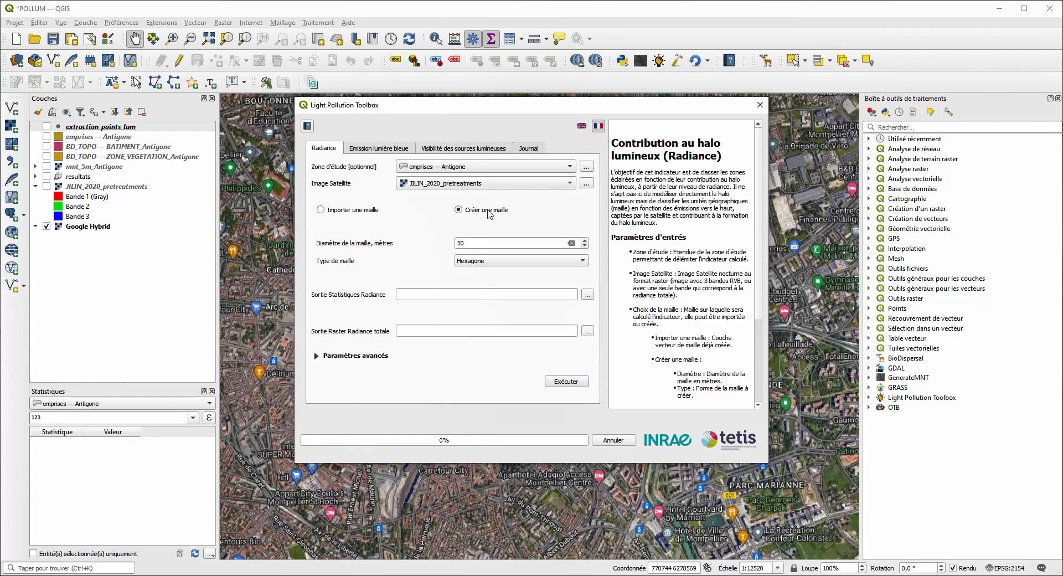
pyautogui.click(487, 240)
pyautogui.click(556, 265)
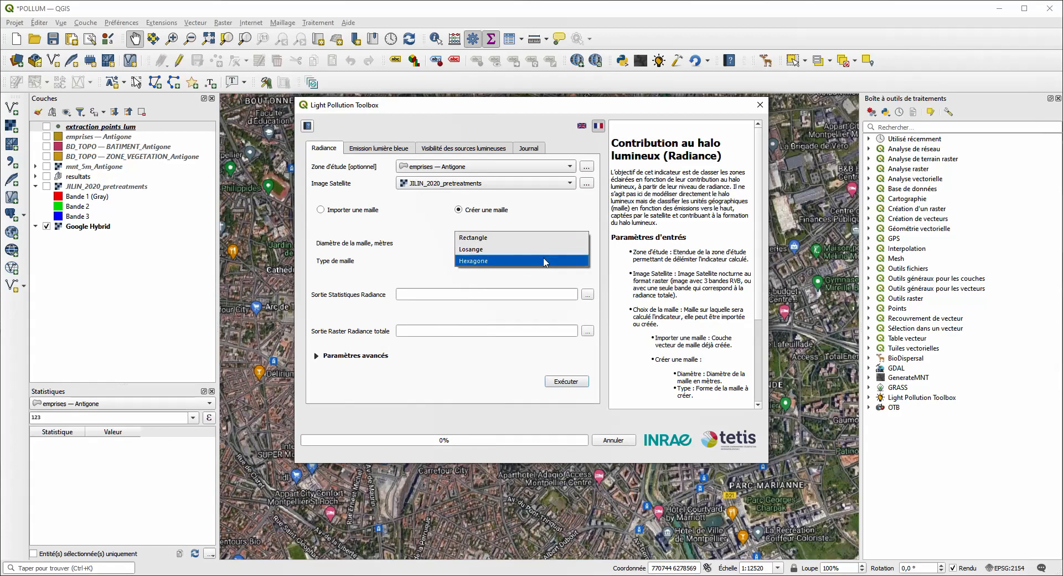
pyautogui.click(553, 262)
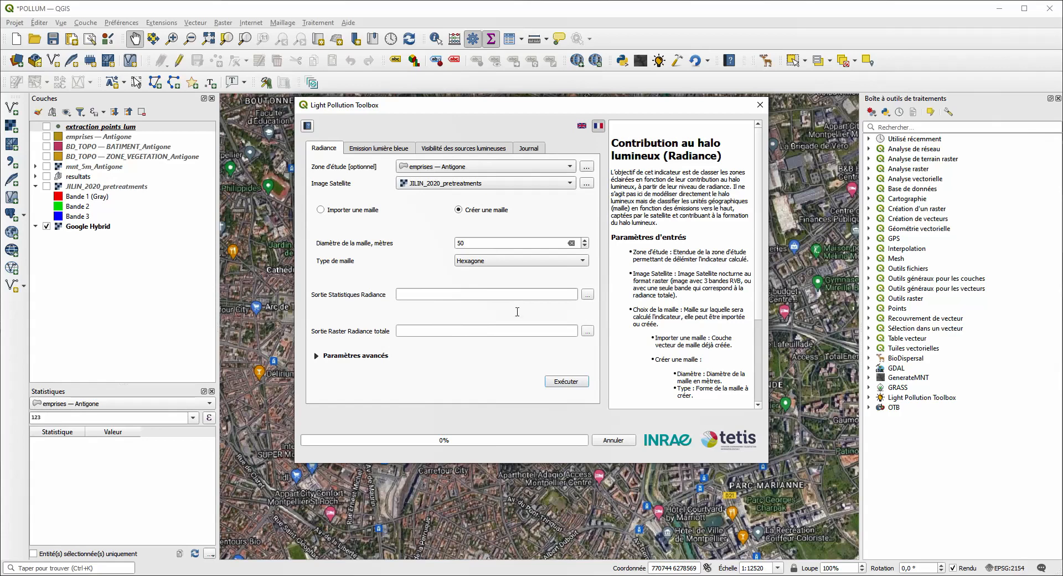
# - Set the radiance statistics output to resultat_radiance.shp in the indicators_light_pollution folder
pyautogui.click(468, 295)
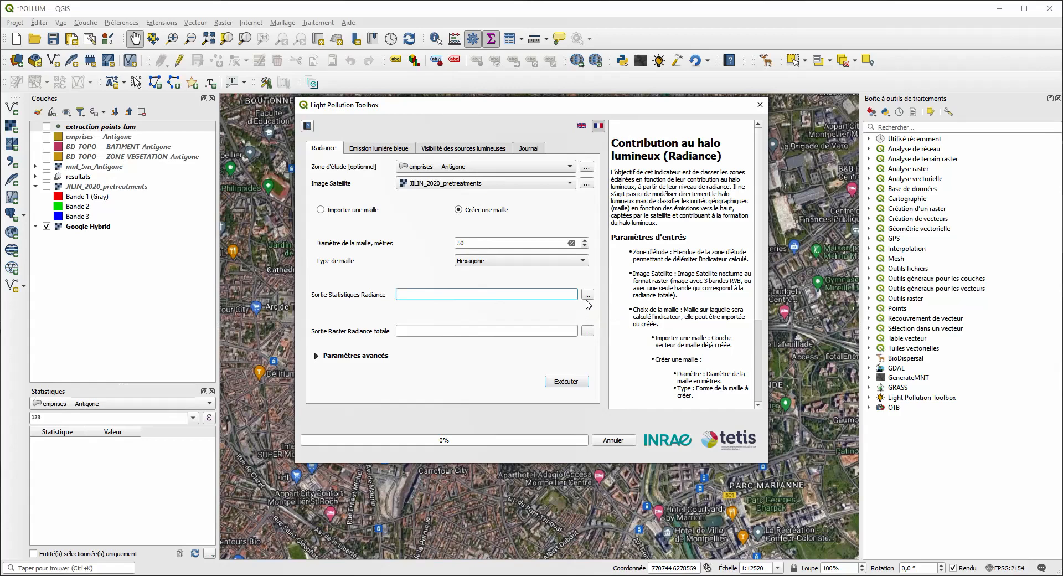
pyautogui.click(587, 296)
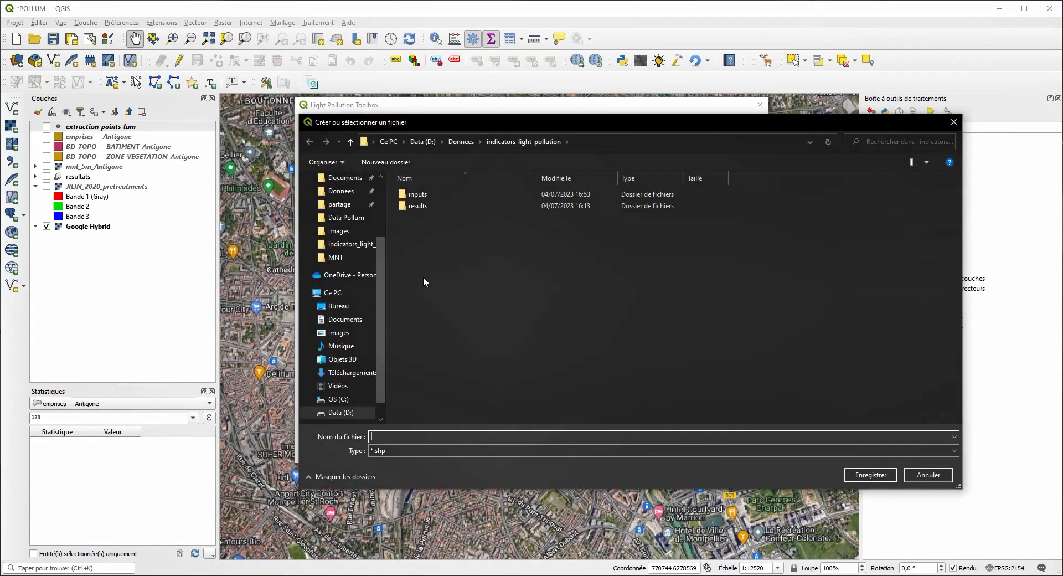
pyautogui.click(349, 245)
pyautogui.click(419, 437)
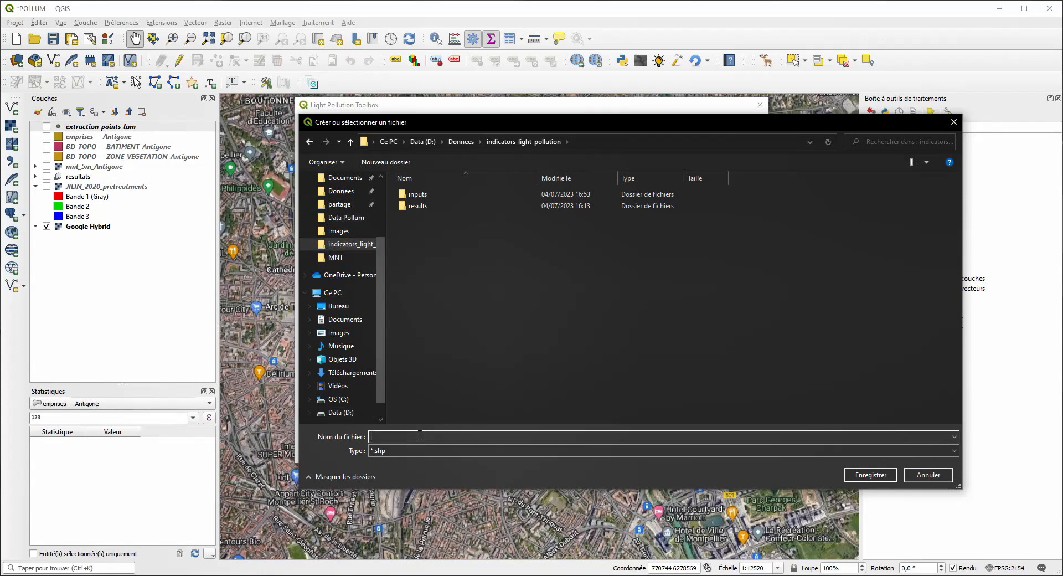
pyautogui.write('resut')
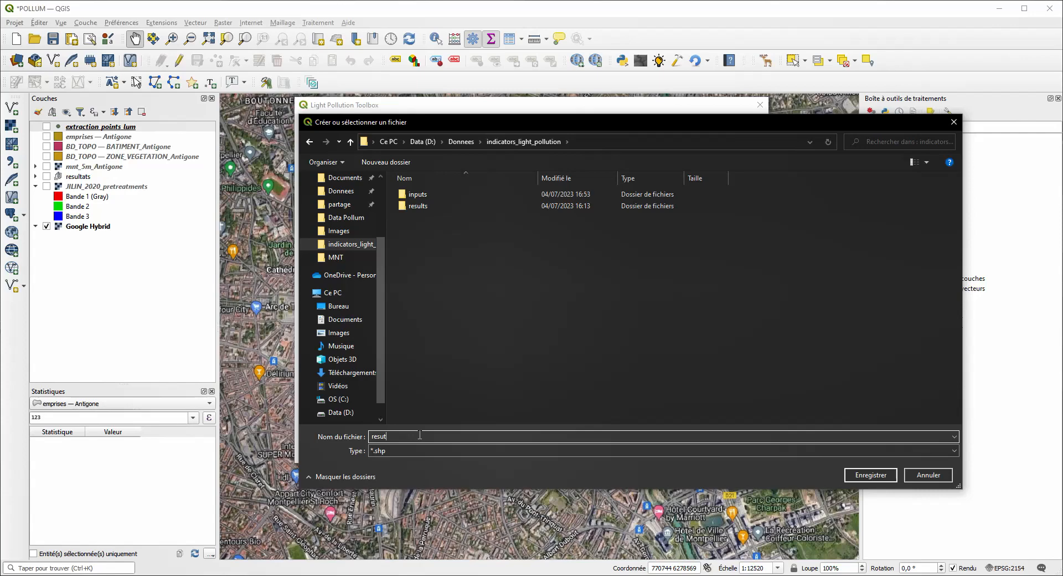
pyautogui.press('BackSpace')
pyautogui.write('lt')
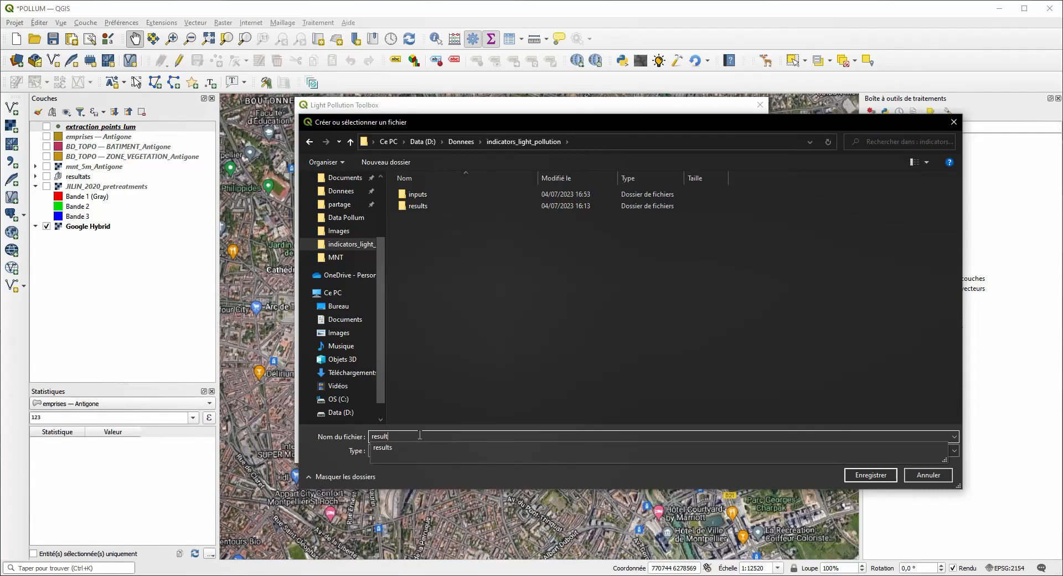
pyautogui.write('at_radiance')
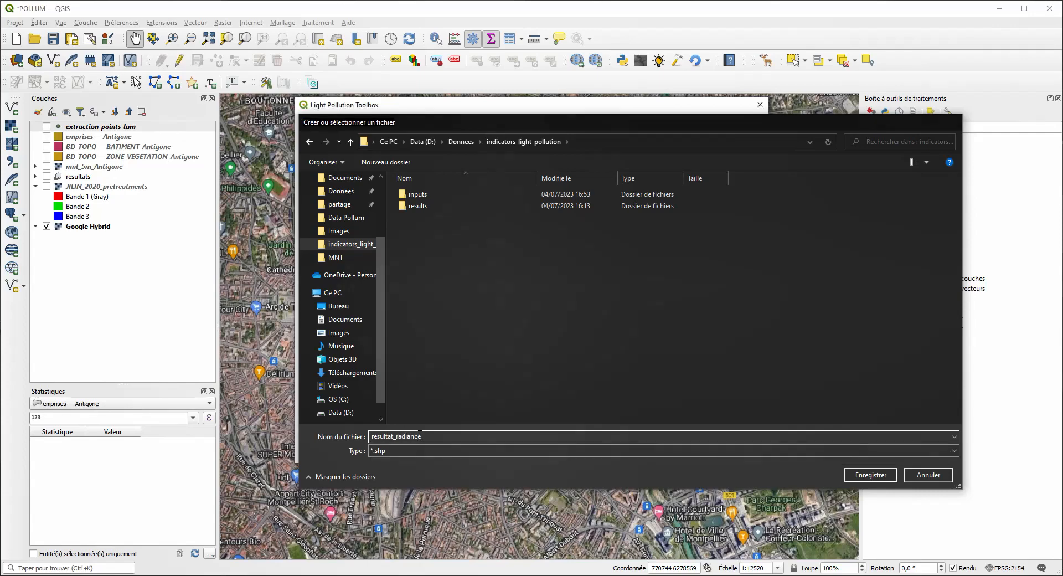
pyautogui.press('Return')
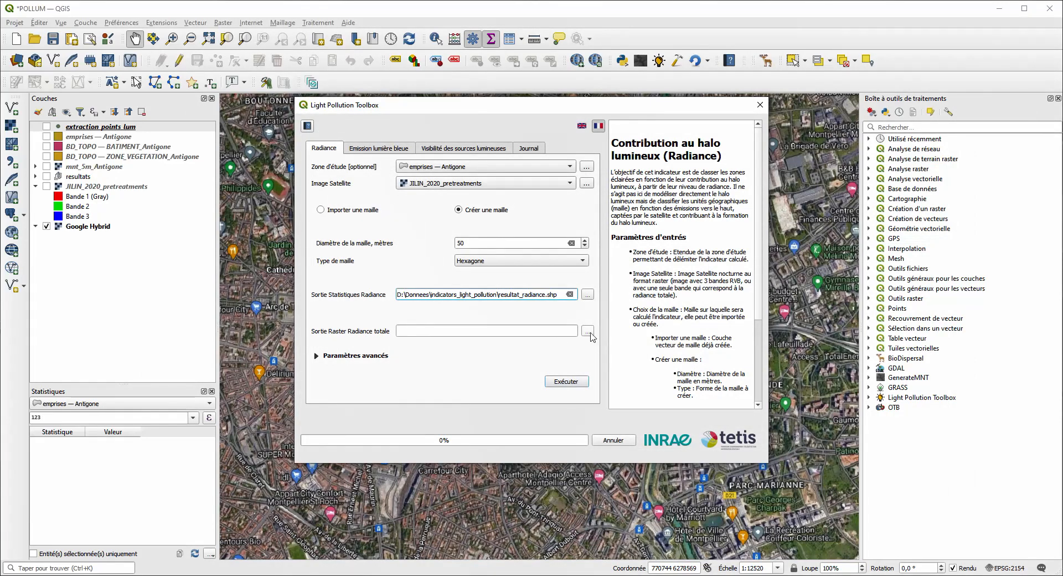
# - Set the total radiance raster output to resultat_radiance.tif in the indicators_light_pollution folder and run the radiance calculation
pyautogui.click(502, 333)
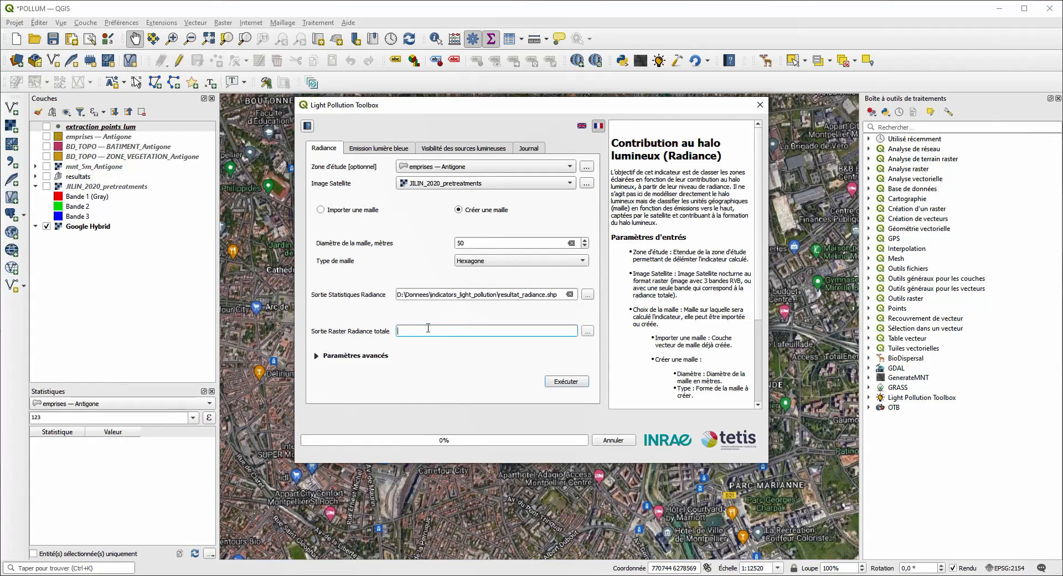
pyautogui.click(587, 331)
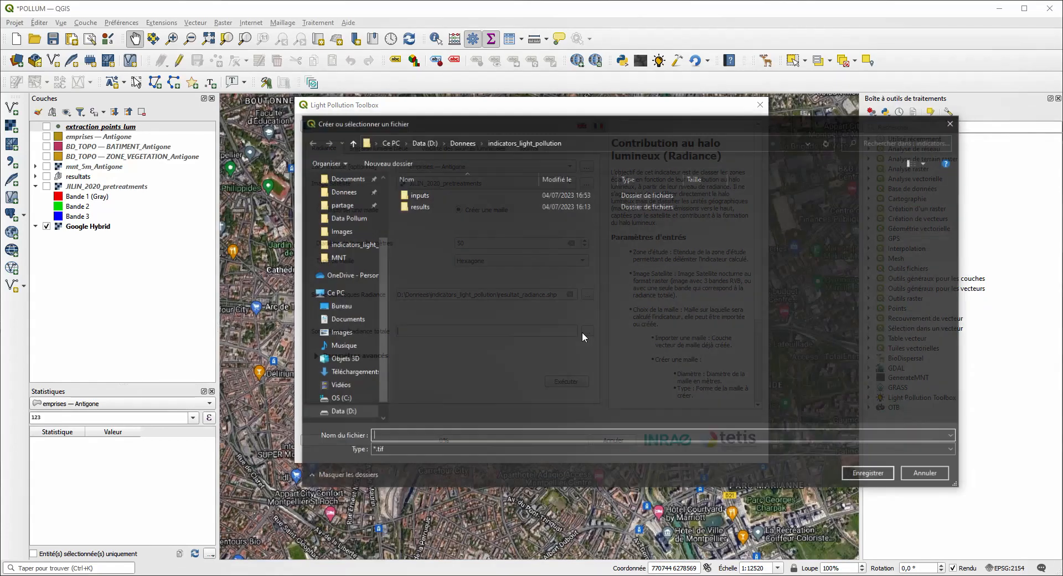
pyautogui.write('re')
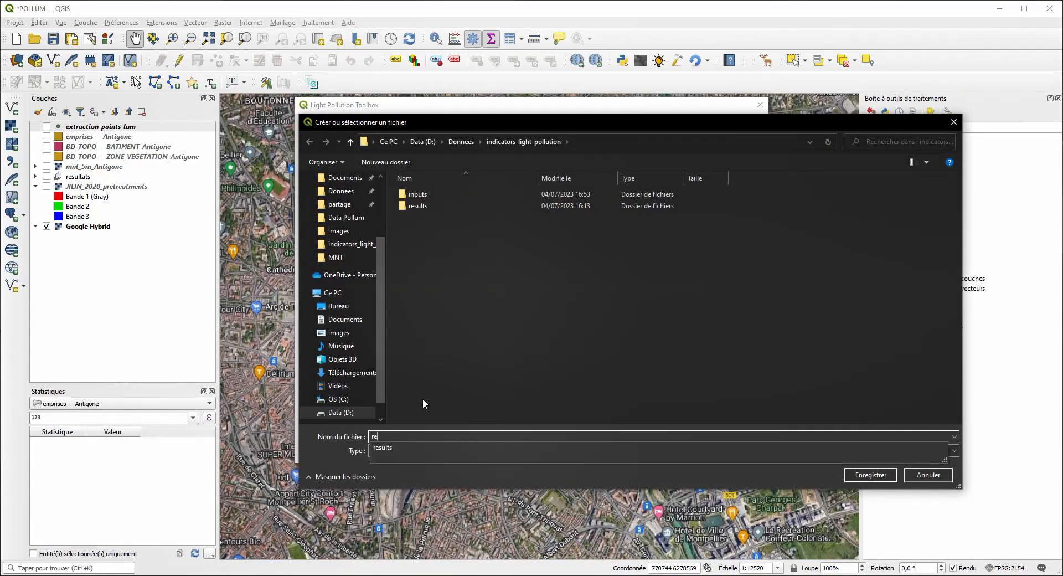
pyautogui.write('sultat_radiance')
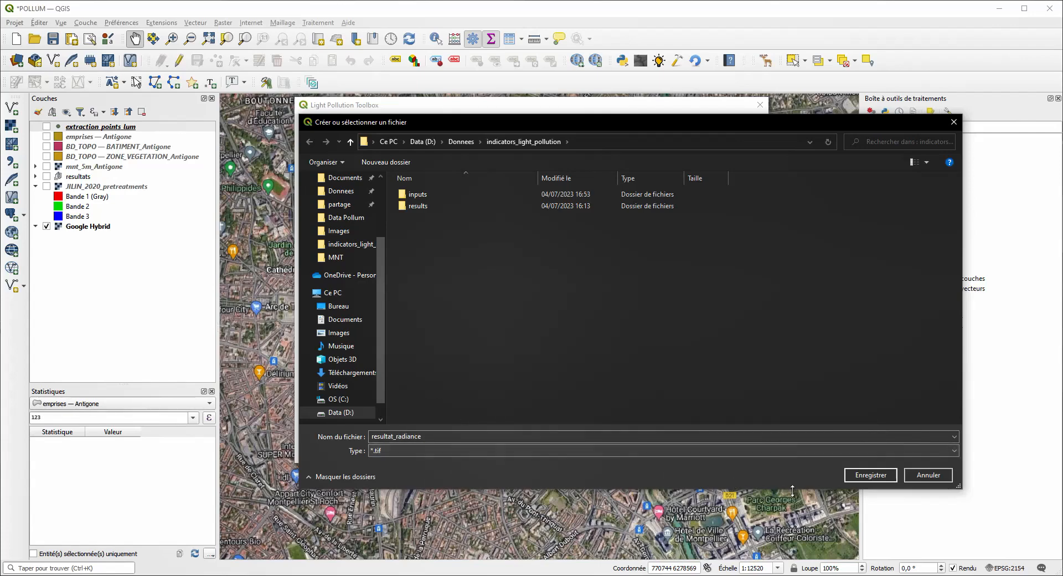
pyautogui.click(870, 475)
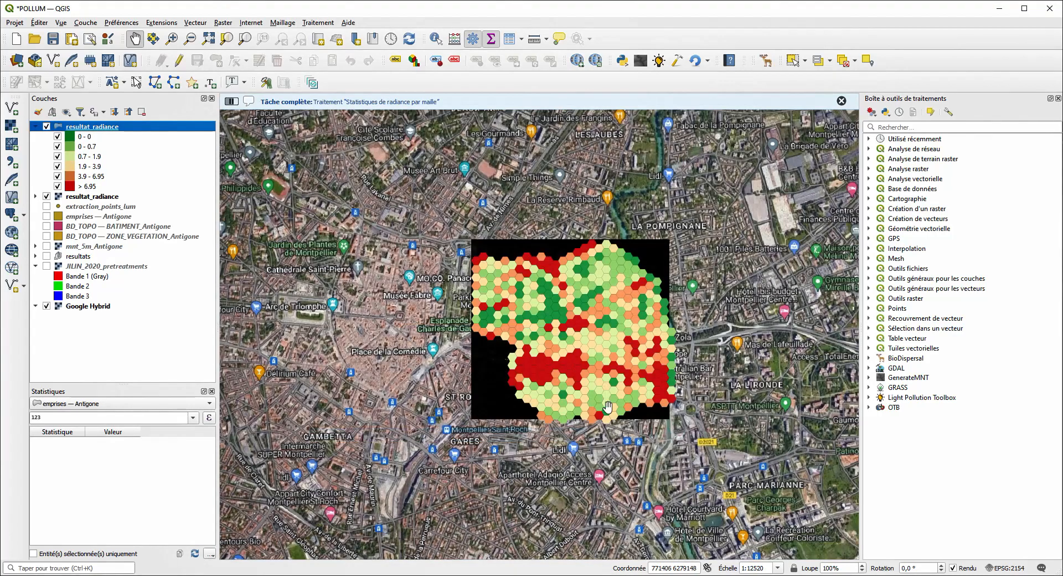
# - Hide the resultat_radiance raster and show the JILIN_2020_pretreatments image beneath the hexagon grid
pyautogui.click(46, 196)
pyautogui.moveTo(402, 322); pyautogui.dragTo(299, 240)
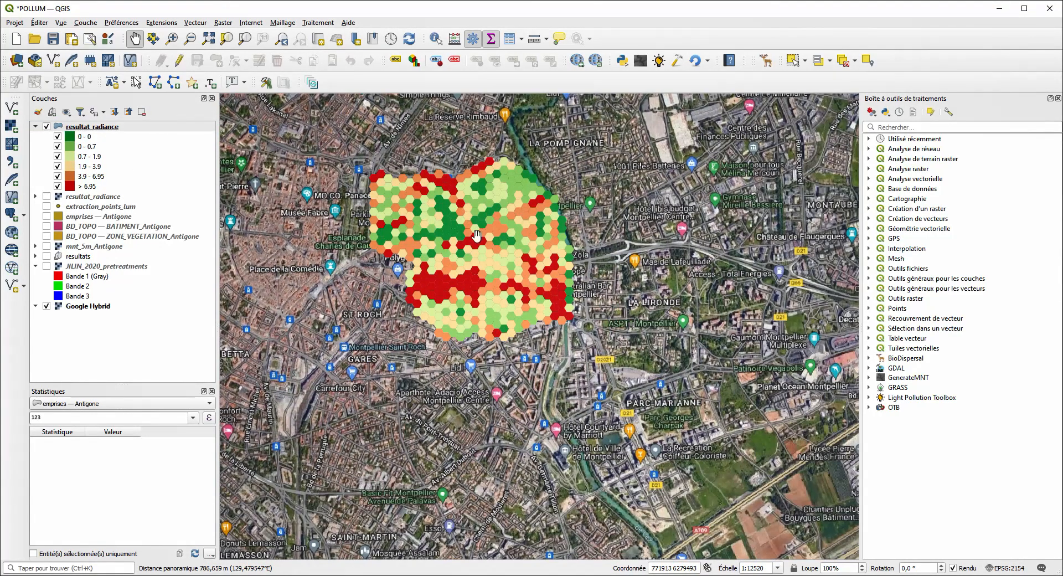
pyautogui.scroll(1, 448, 180)
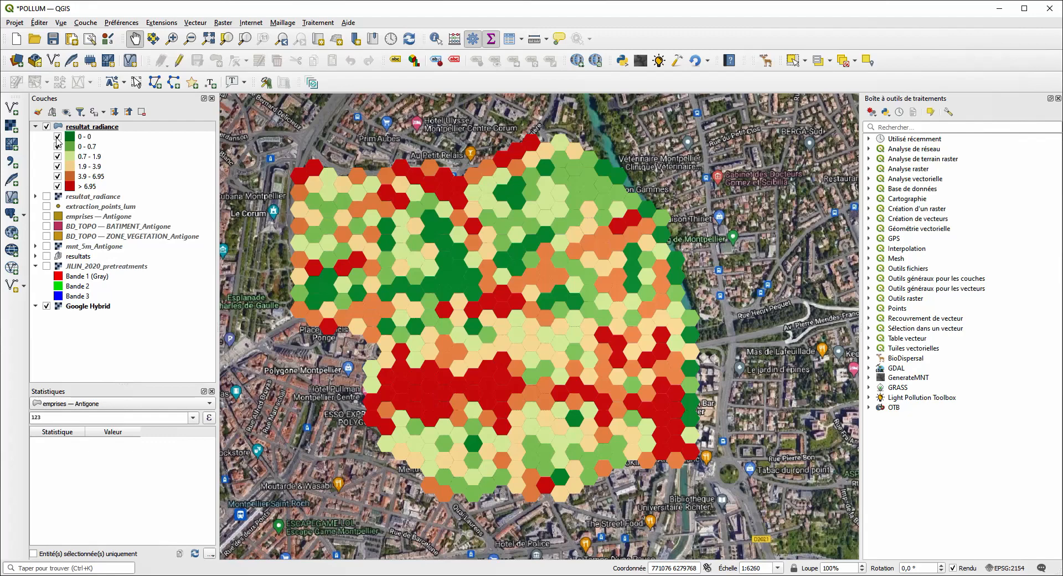
pyautogui.click(49, 268)
pyautogui.click(47, 267)
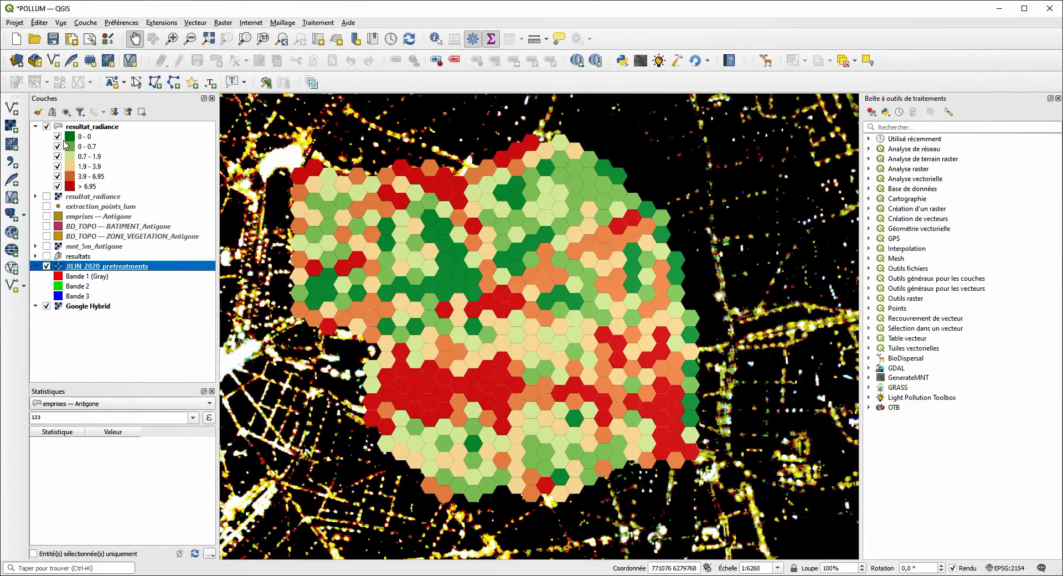
# - Check the cells of the 0 - 0 class against the night image, and hide the resultat_radiance grid layer
pyautogui.click(57, 138)
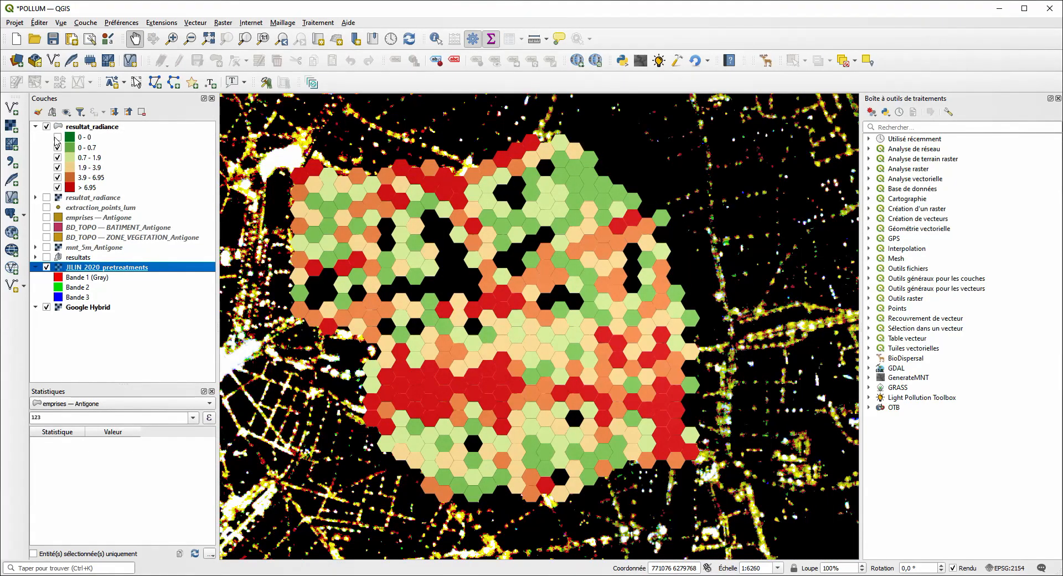
pyautogui.click(57, 138)
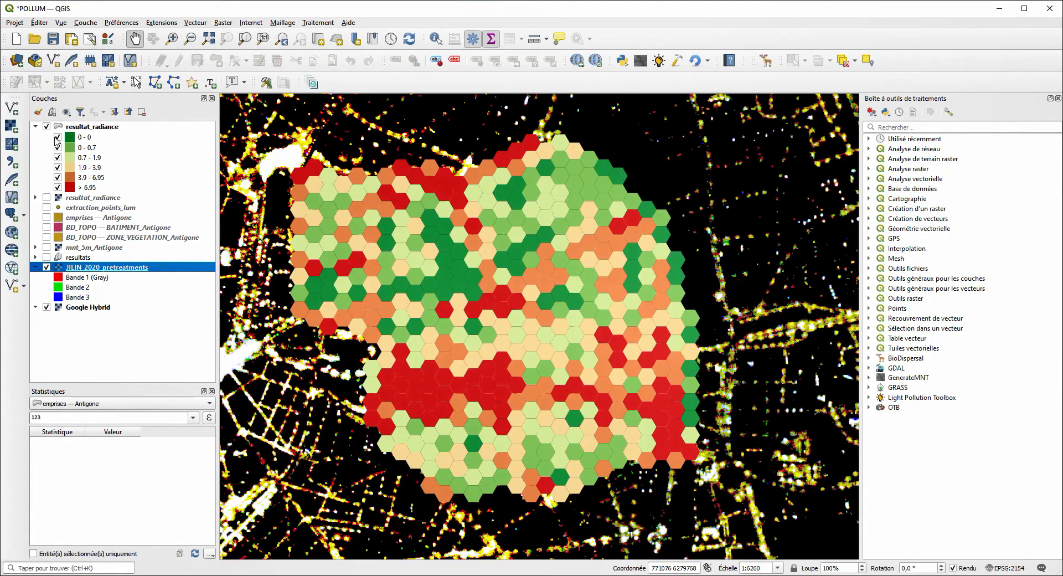
pyautogui.click(92, 188)
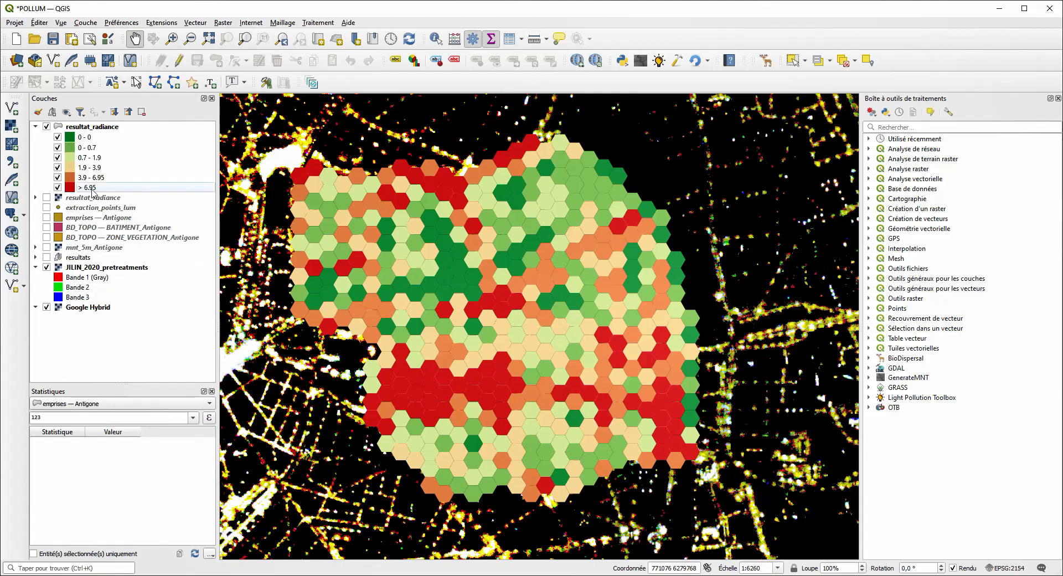
pyautogui.click(47, 126)
pyautogui.click(47, 126)
pyautogui.click(47, 126)
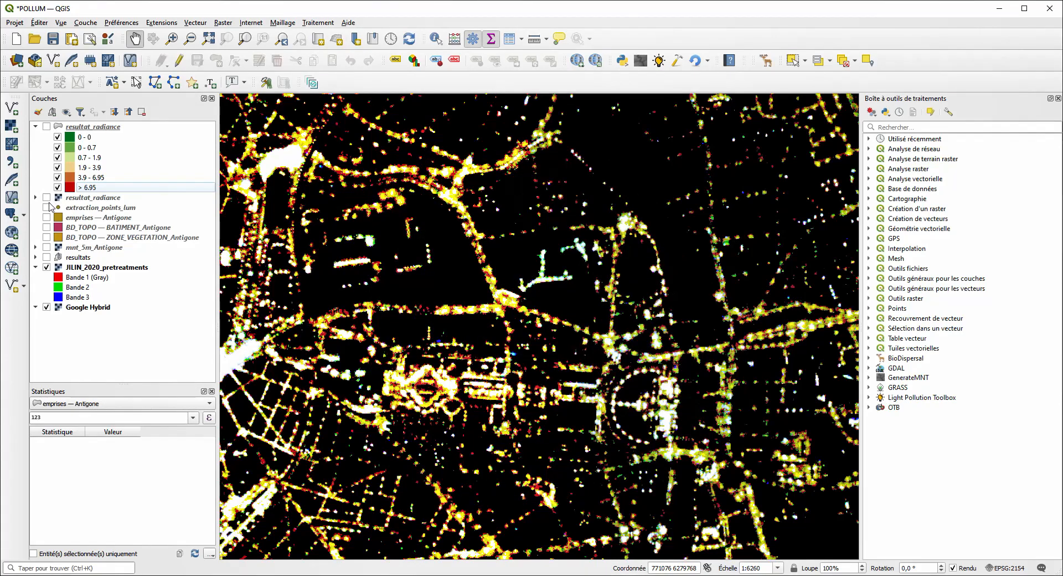
# - Show the resultat_radiance raster and set the maximum value of its grey band rendering to 100
pyautogui.click(46, 198)
pyautogui.doubleClick(93, 199)
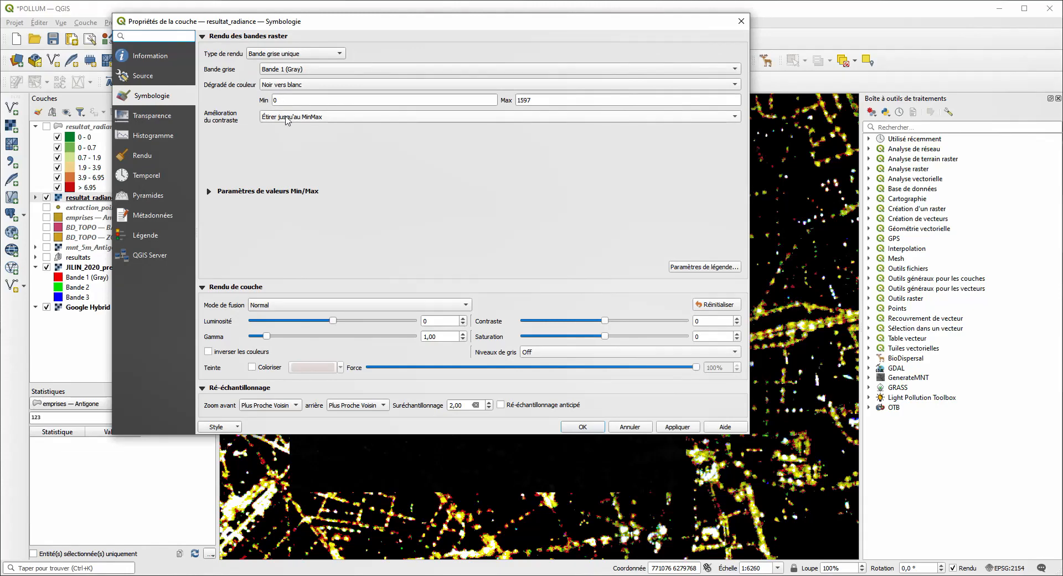
pyautogui.moveTo(538, 101); pyautogui.dragTo(415, 95)
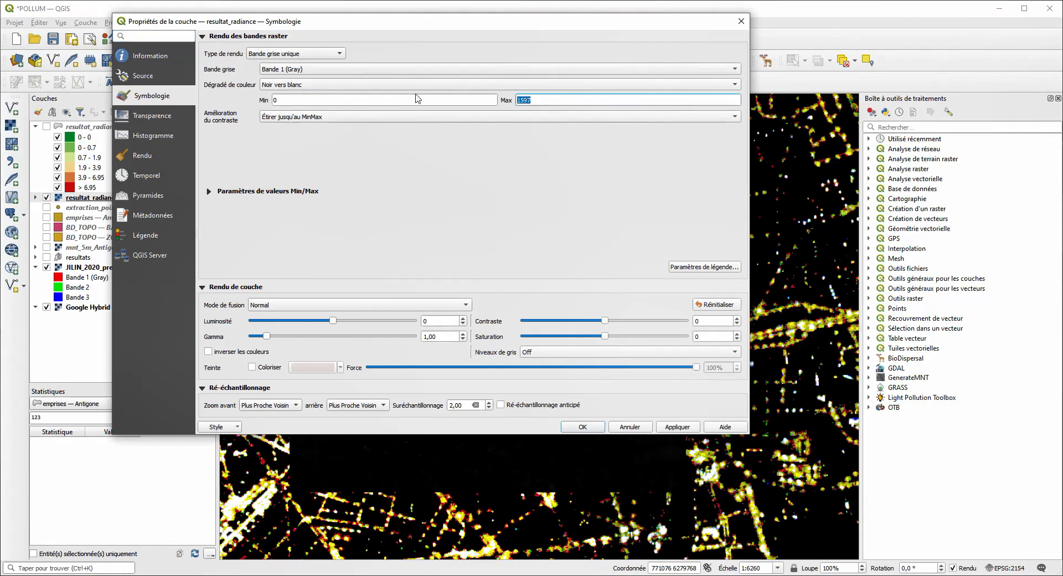
pyautogui.write('100')
pyautogui.click(579, 425)
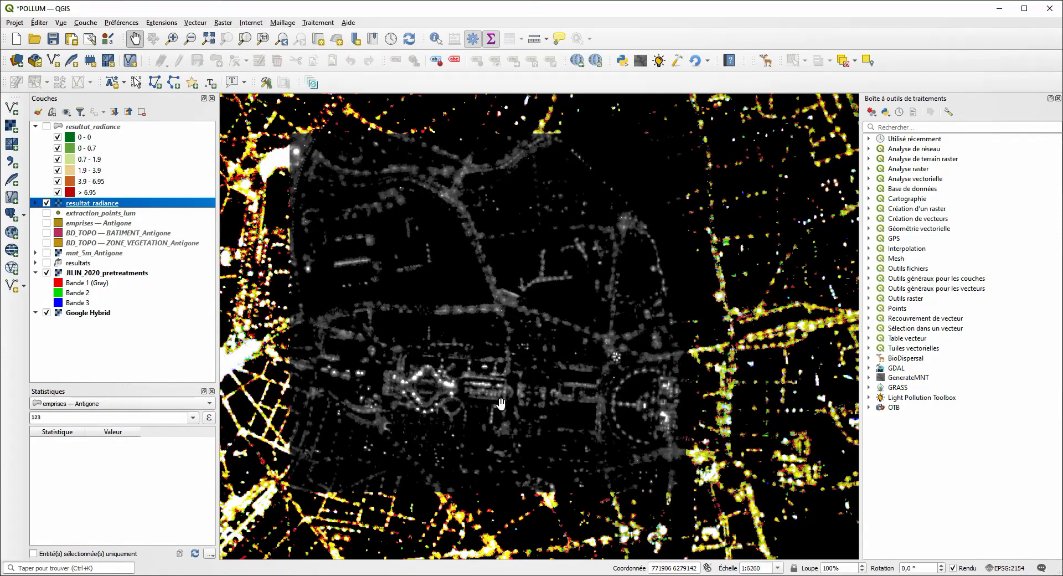
pyautogui.moveTo(390, 388); pyautogui.dragTo(418, 357)
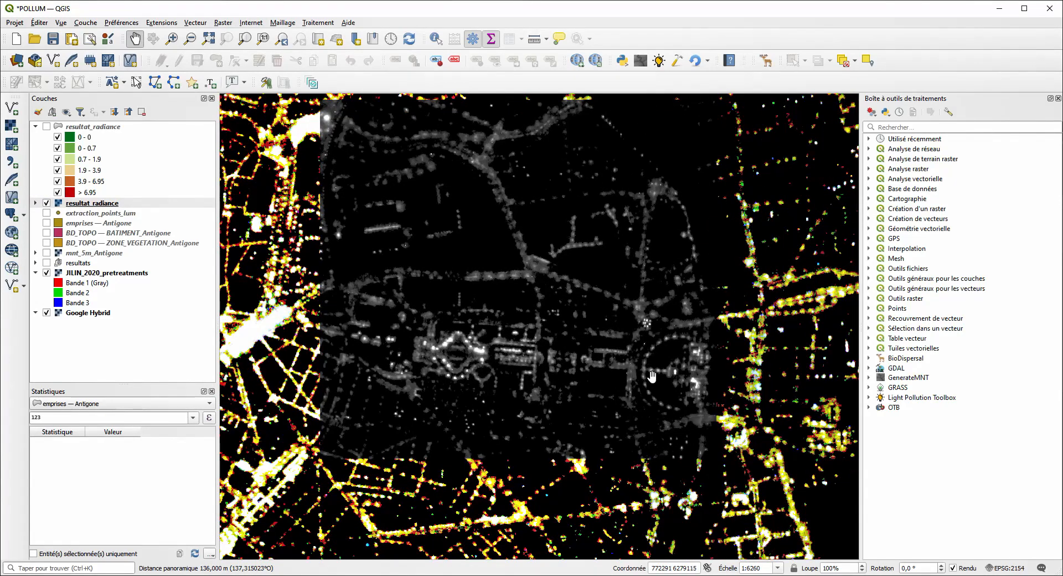
pyautogui.moveTo(600, 364); pyautogui.dragTo(554, 378)
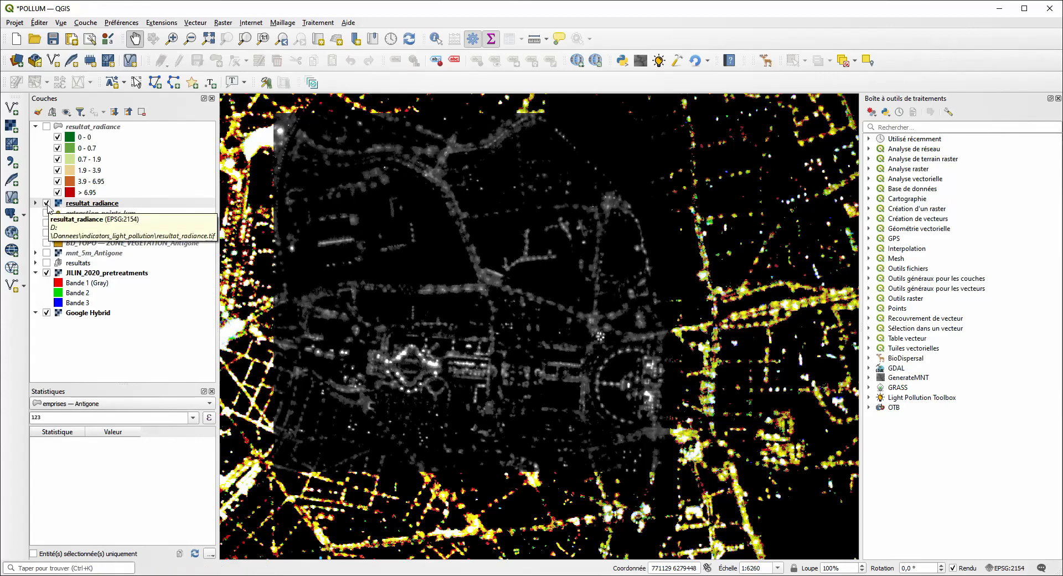
# - Hide the resultat_radiance raster and open the blue light emission indicator of the Light Pollution Toolbox
pyautogui.click(47, 204)
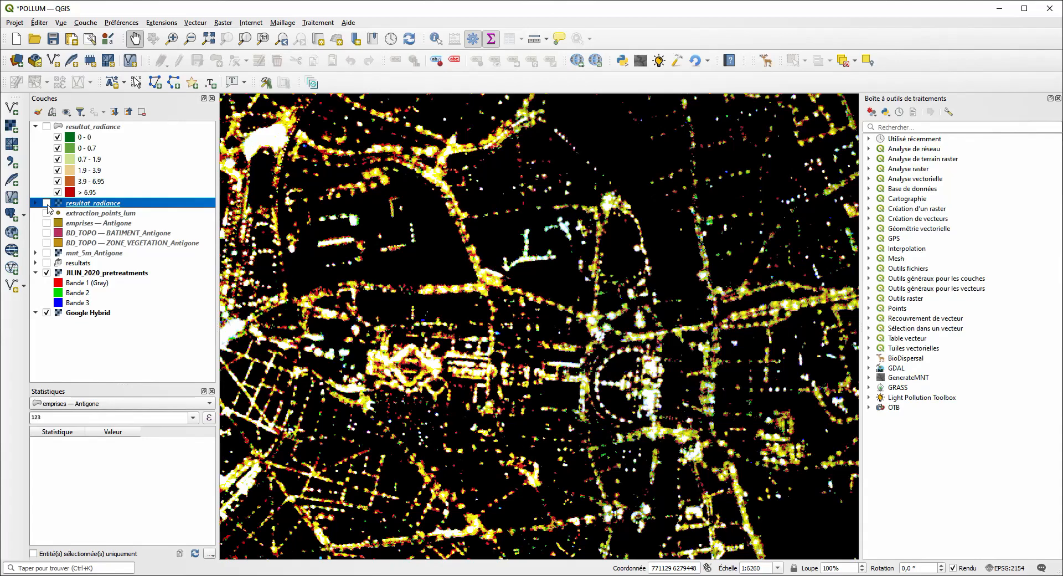
pyautogui.click(658, 60)
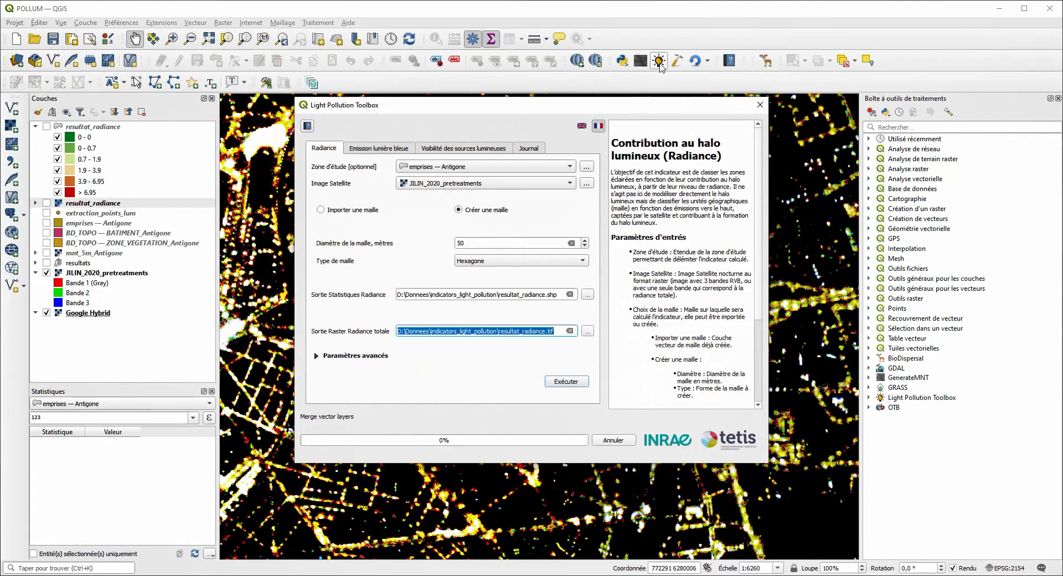
pyautogui.click(376, 148)
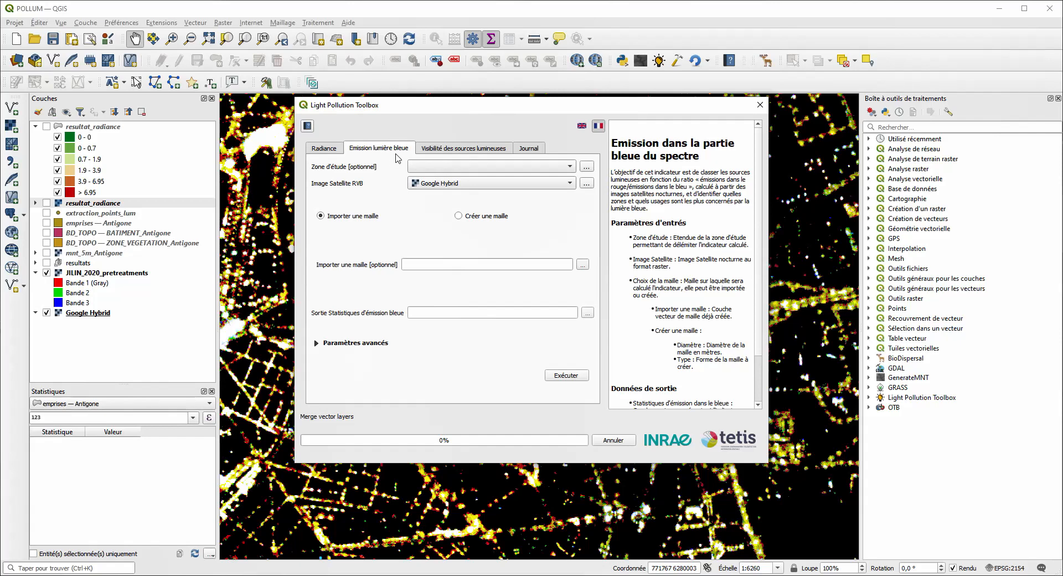
# - Set the blue emission study area to emprises — Antigone and the RGB satellite image to JILIN_2020_pretreatments
pyautogui.click(443, 170)
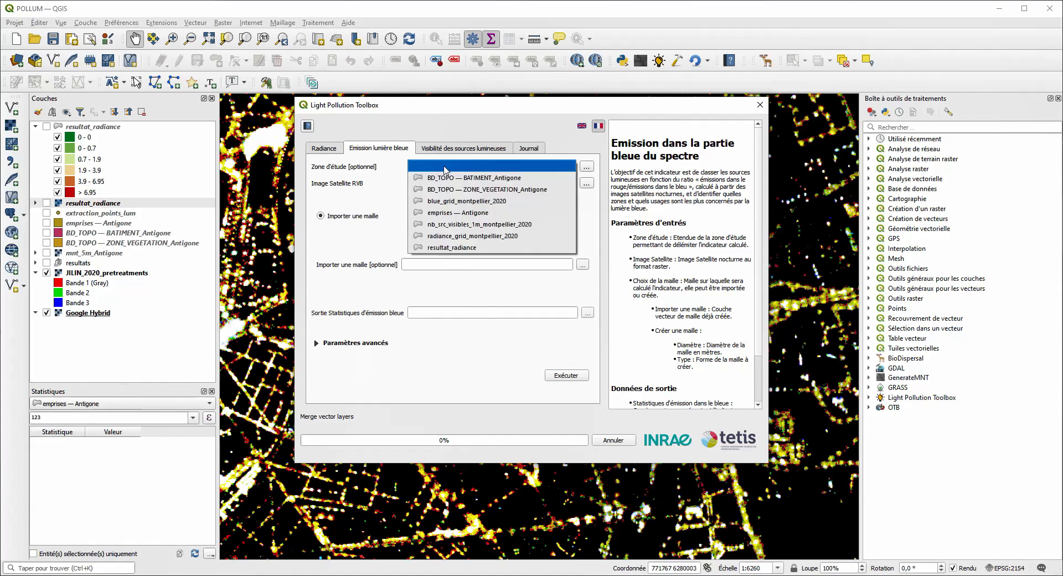
pyautogui.click(496, 215)
pyautogui.click(462, 187)
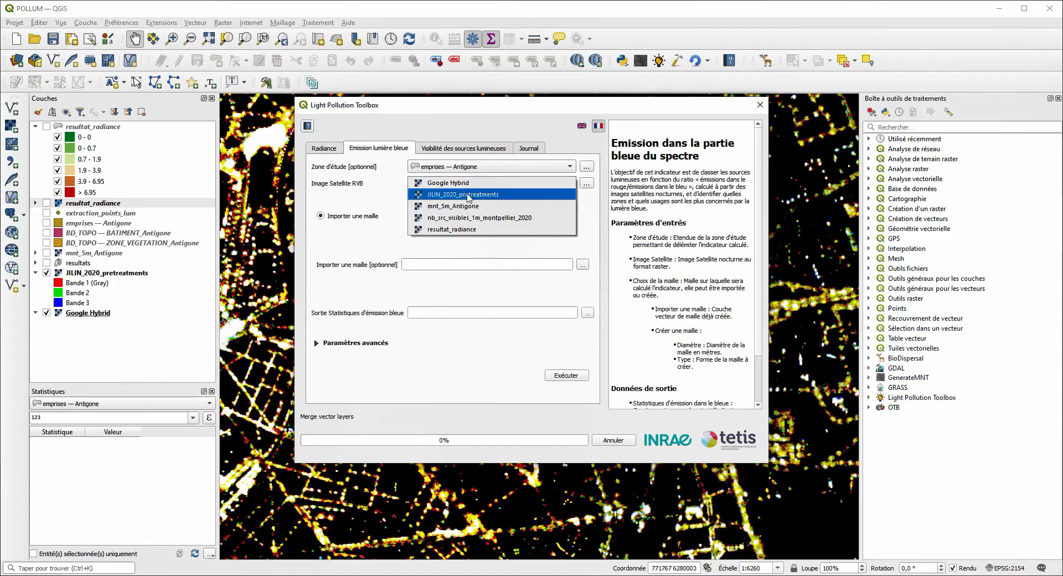
pyautogui.click(469, 195)
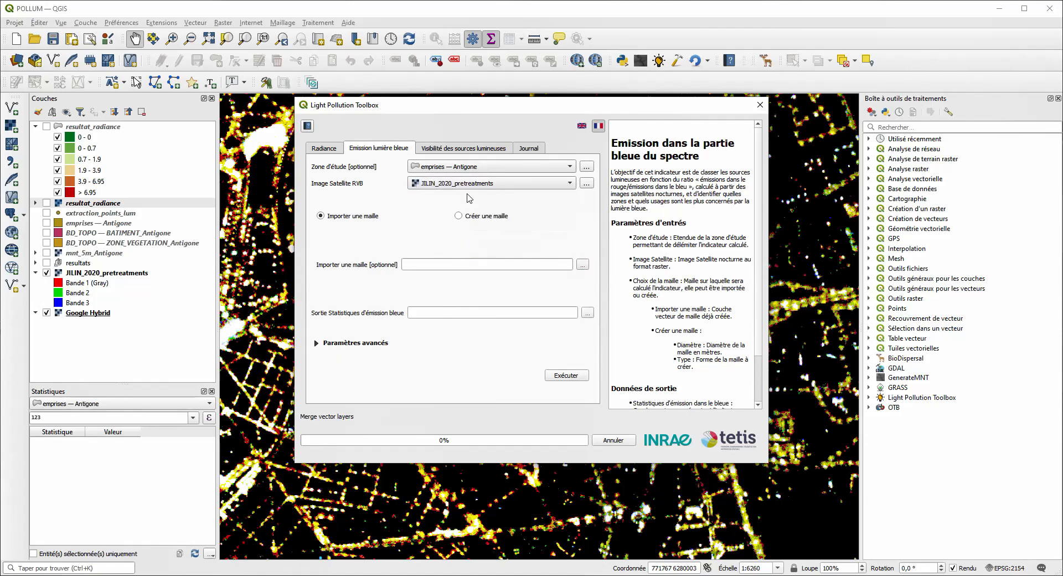
# - Choose to create a new grid of hexagons with a 150 m diameter for the blue emission indicator
pyautogui.click(495, 220)
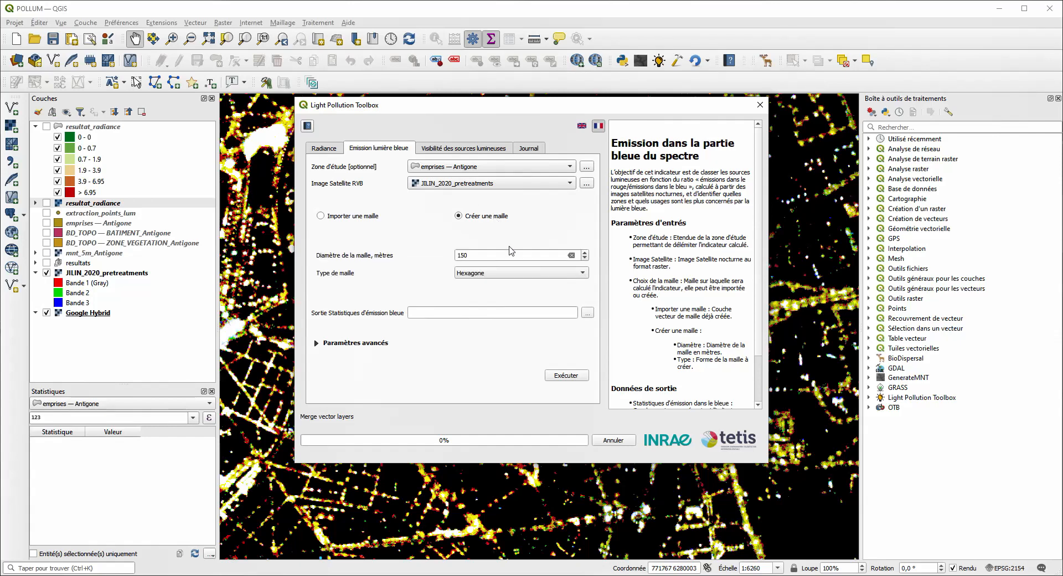
pyautogui.moveTo(505, 255); pyautogui.dragTo(425, 258)
pyautogui.click(515, 272)
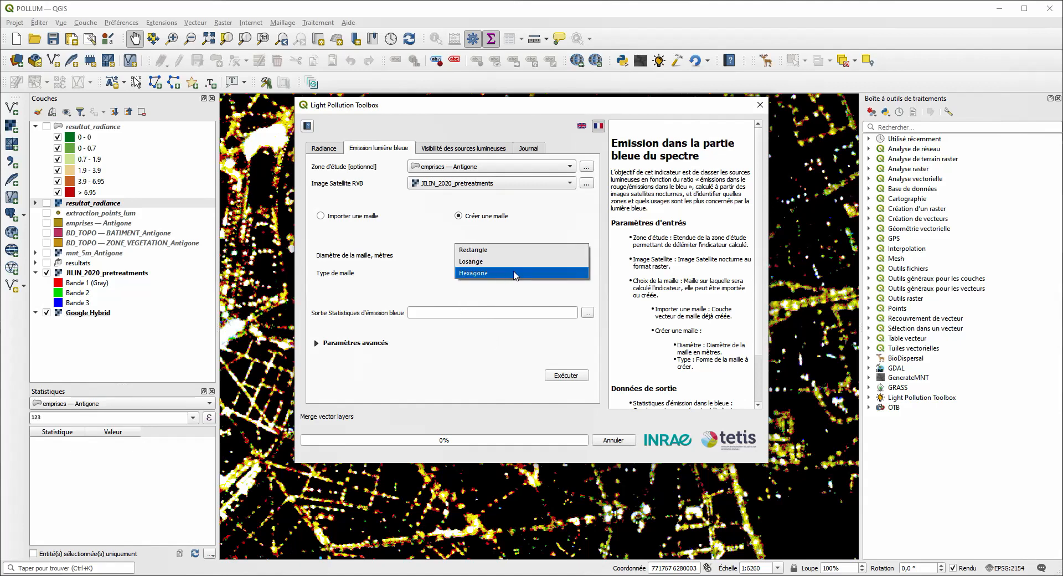
pyautogui.click(495, 278)
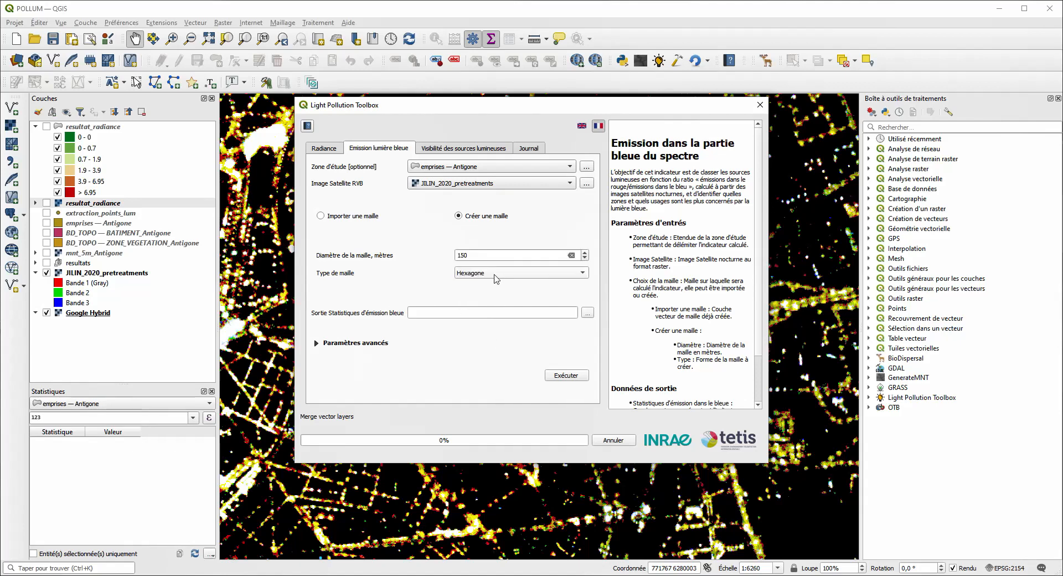
# - Set the blue emission statistics output to resultat_bleu.shp in the indicators_light_pollution folder, run the calculation and close the toolbox
pyautogui.click(524, 313)
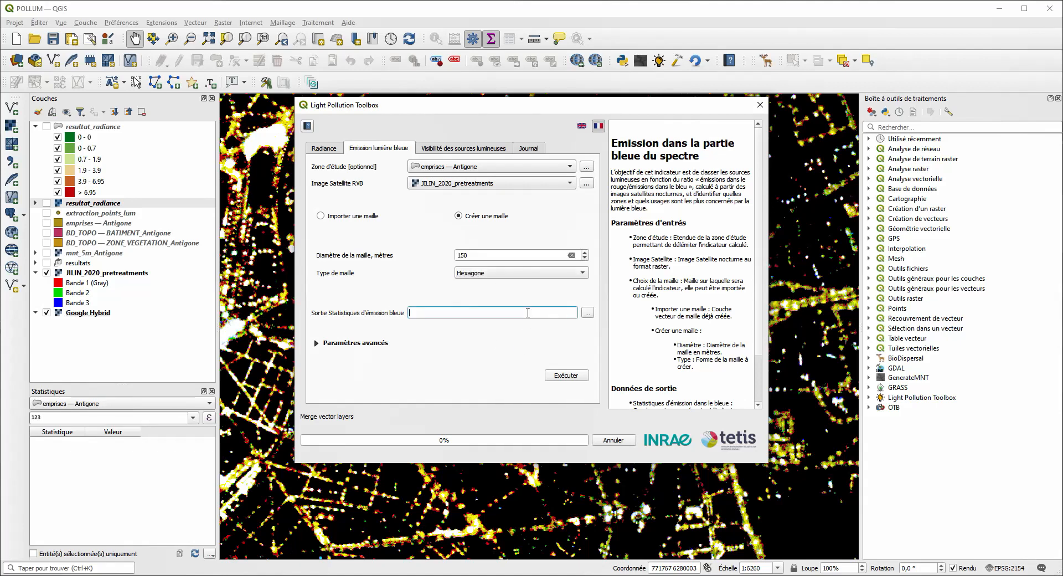
pyautogui.click(588, 312)
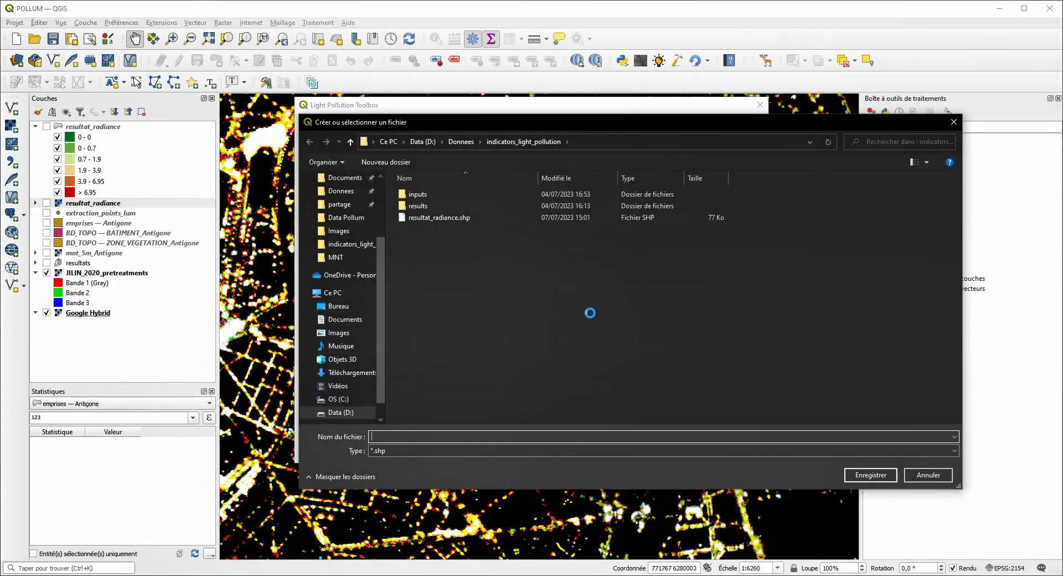
pyautogui.write('resu')
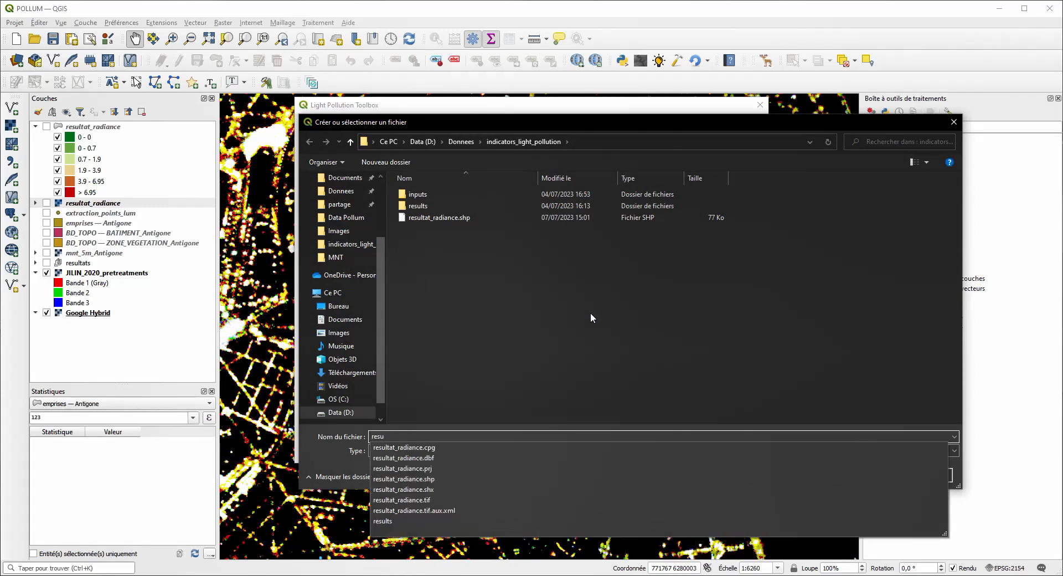
pyautogui.write('ltat_')
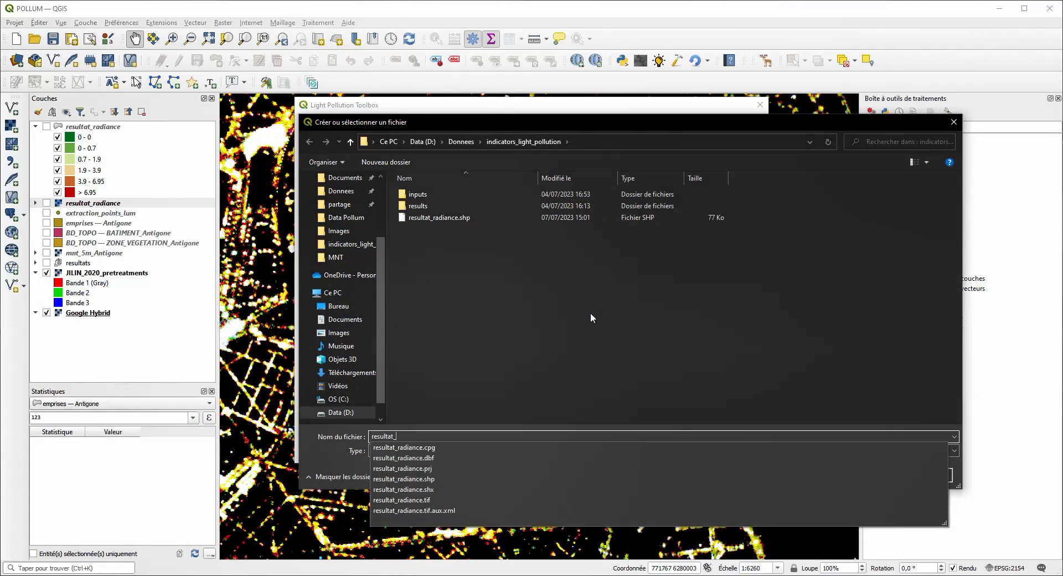
pyautogui.write('bleu')
pyautogui.press('Return')
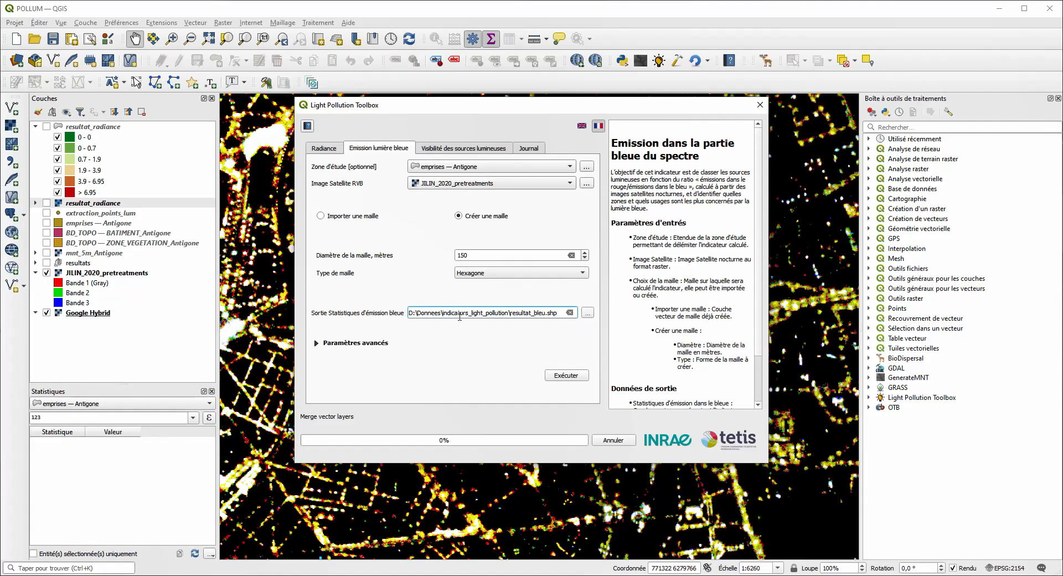
pyautogui.click(578, 378)
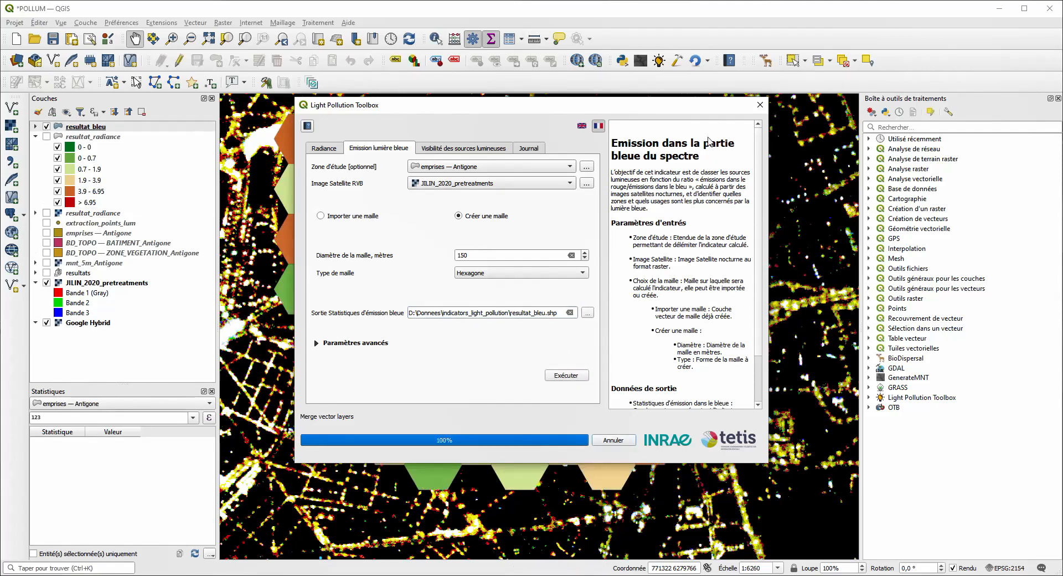
pyautogui.click(759, 105)
# - Examine the resultat_bleu hexagon grid with its class legend and compare it with the night image beneath
pyautogui.moveTo(543, 268); pyautogui.dragTo(540, 277)
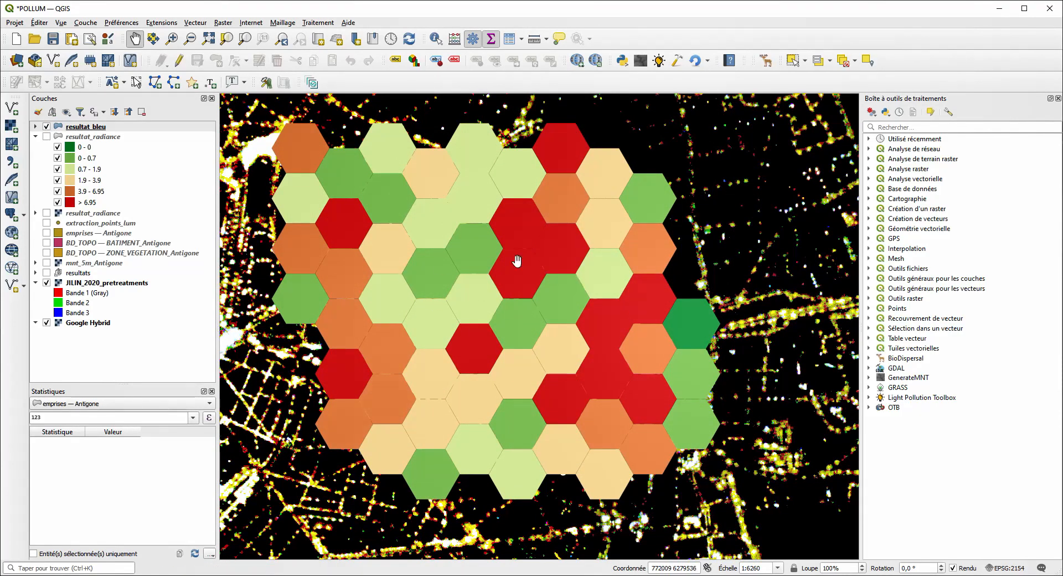
pyautogui.click(34, 126)
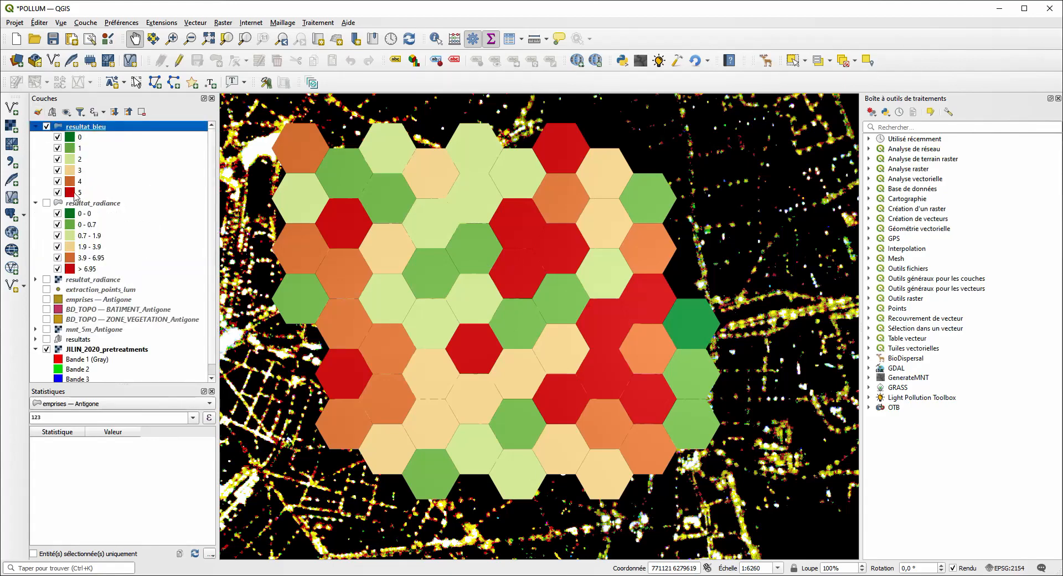
pyautogui.click(47, 126)
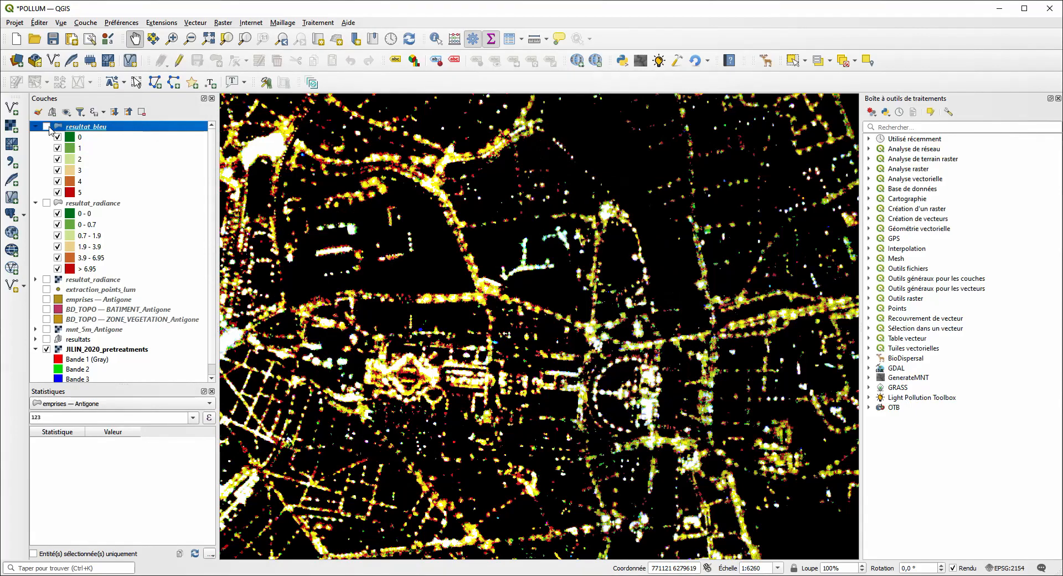
pyautogui.click(47, 127)
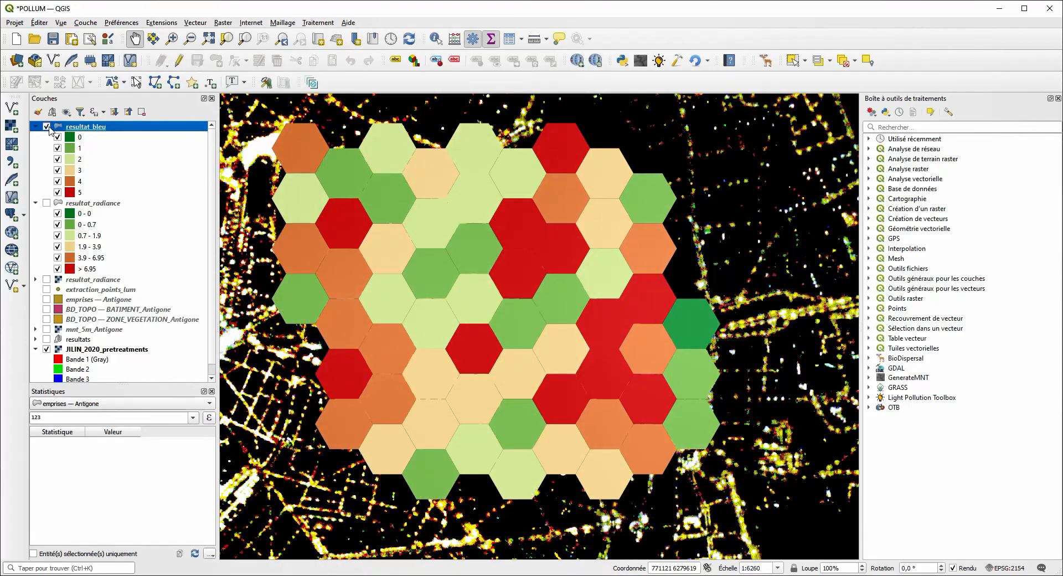